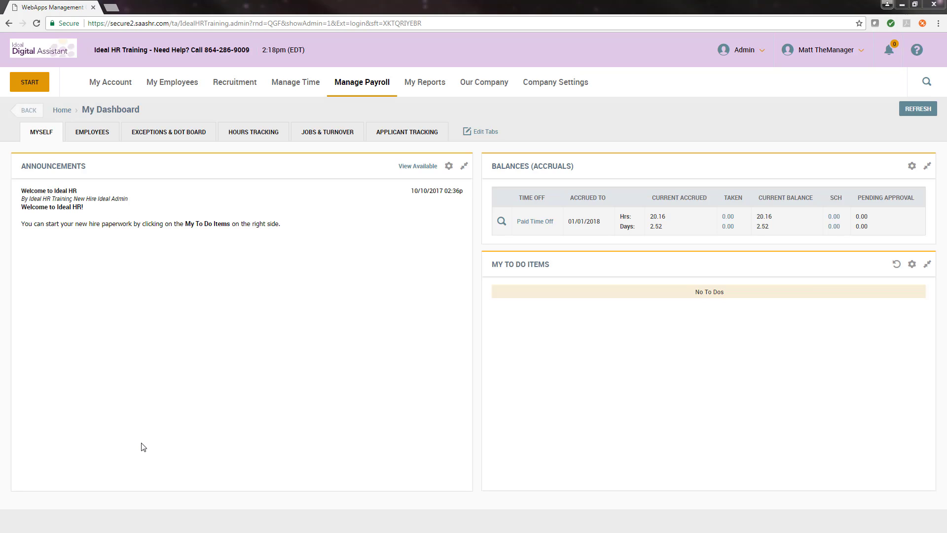
# - From the list of all company pay periods, open Time Prep for the Weekly pay period 10/15/2017 to 10/21/2017
pyautogui.click(371, 93)
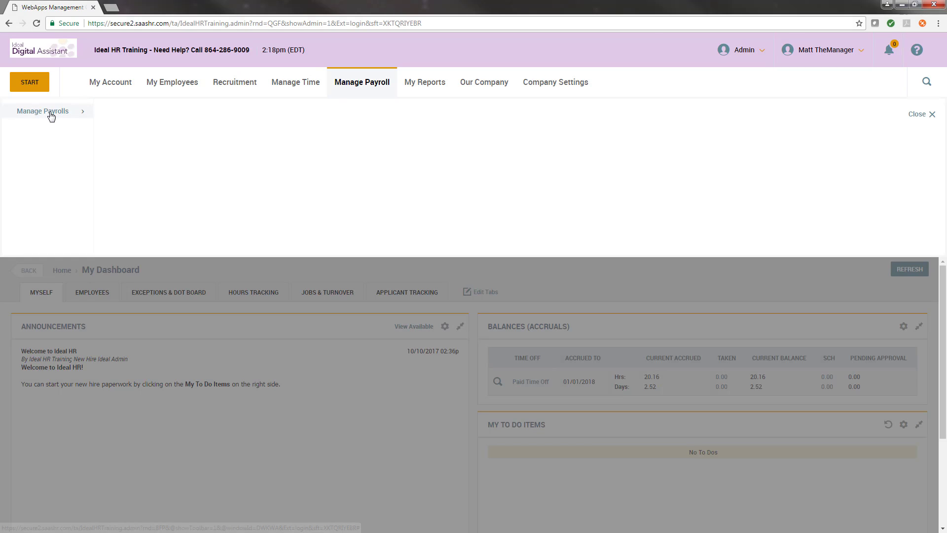
pyautogui.moveTo(51, 115)
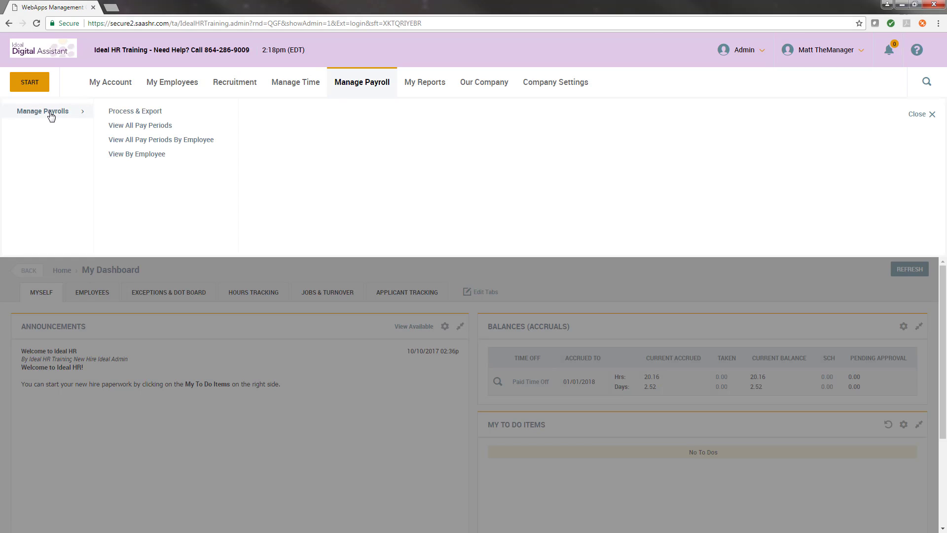
pyautogui.click(150, 126)
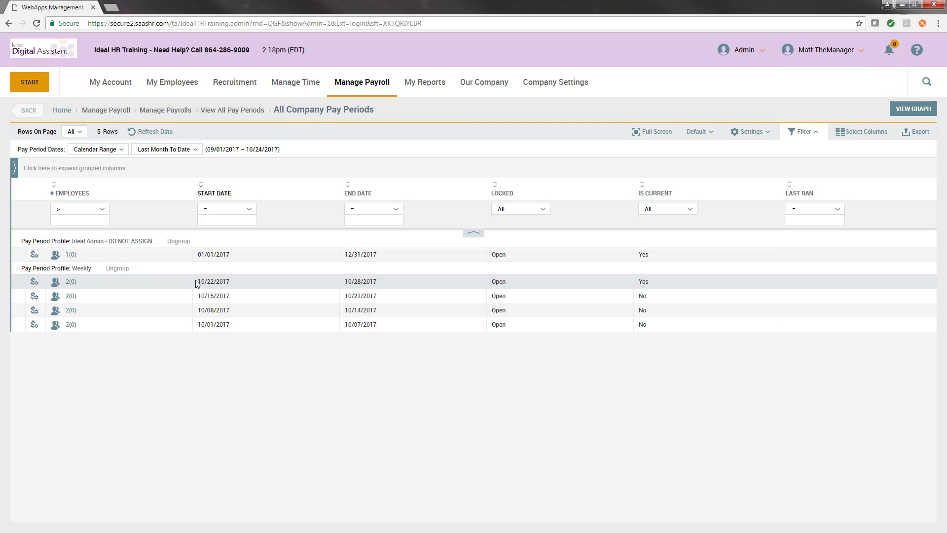
pyautogui.moveTo(649, 296); pyautogui.dragTo(638, 298)
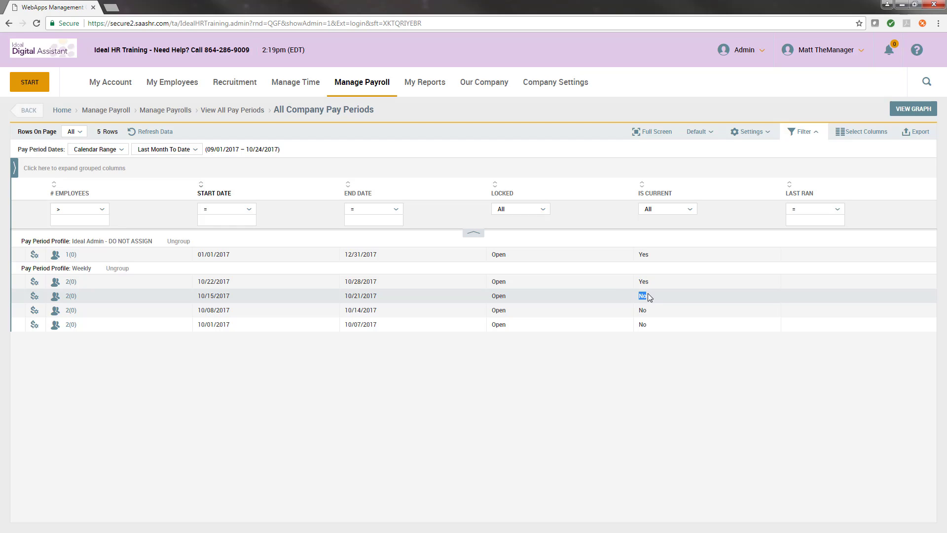
pyautogui.click(649, 297)
pyautogui.click(35, 295)
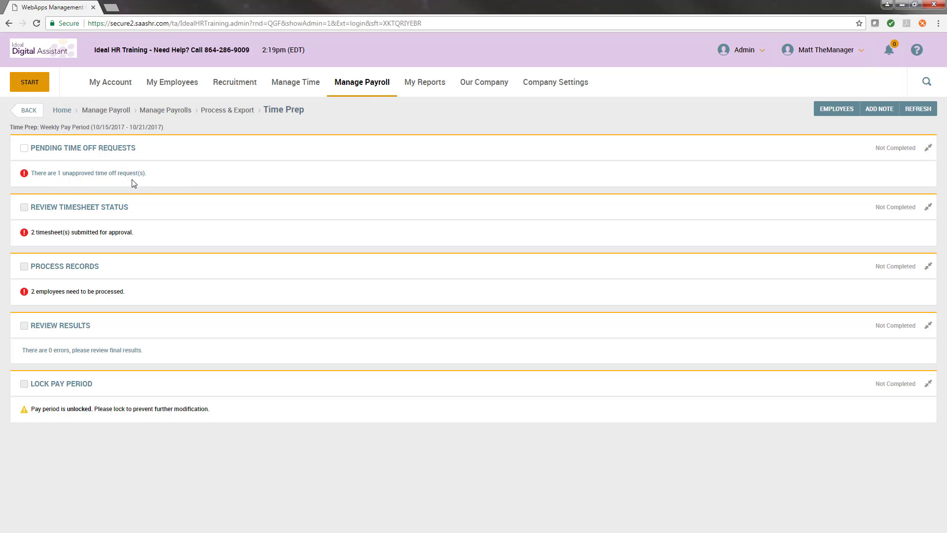
# - Open the unapproved time off requests for the pay period and check the requesting employee's time off balances
pyautogui.click(70, 176)
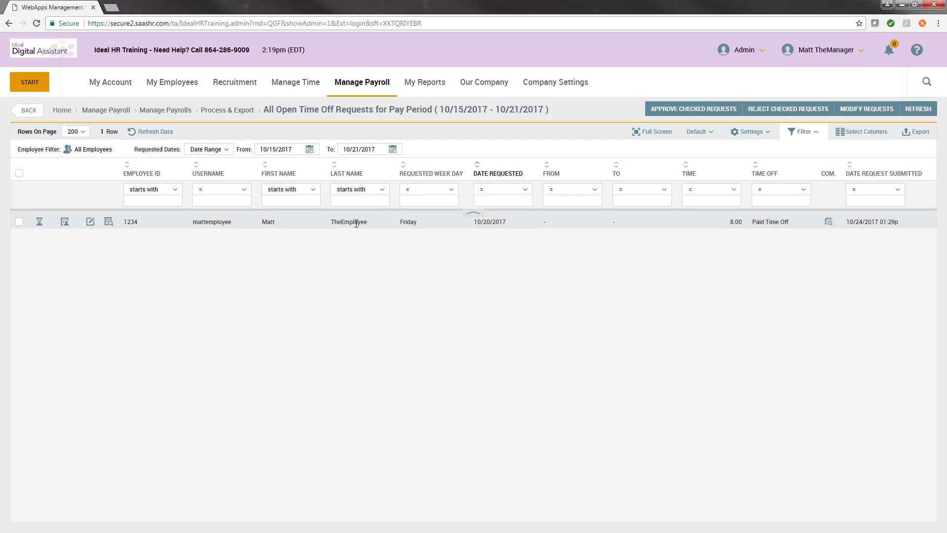
pyautogui.click(39, 222)
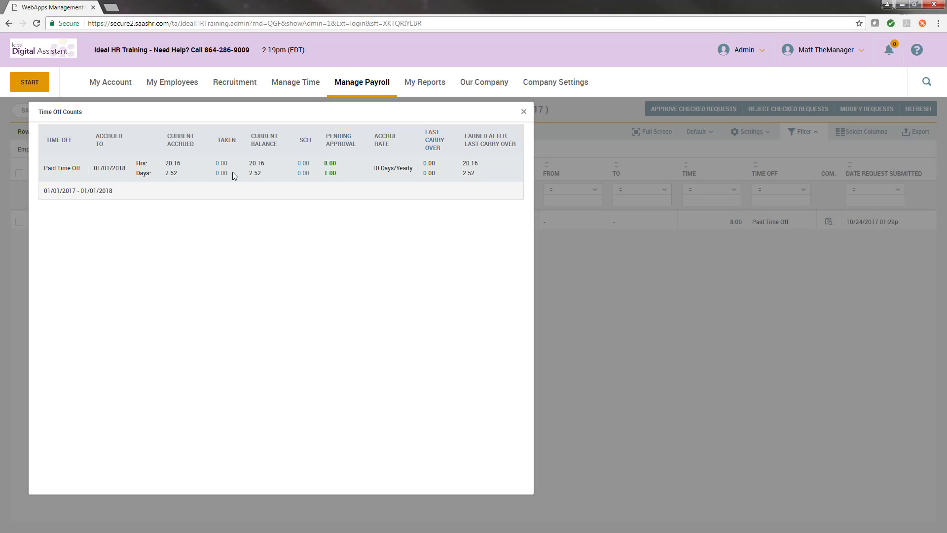
pyautogui.click(524, 112)
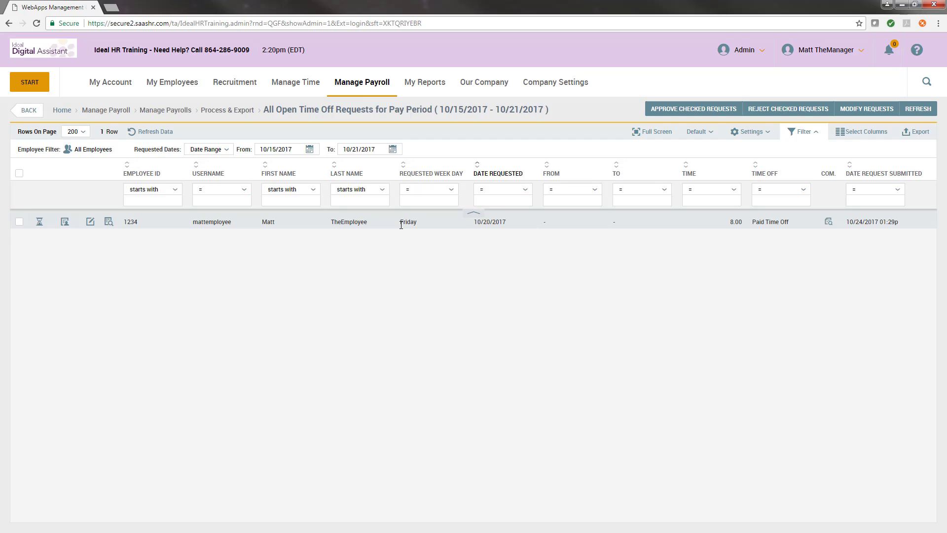
# - Approve the 10/20/2017 paid time off request without a comment and mark Pending Time Off Requests as completed in Time Prep
pyautogui.click(19, 221)
pyautogui.click(19, 221)
pyautogui.click(681, 115)
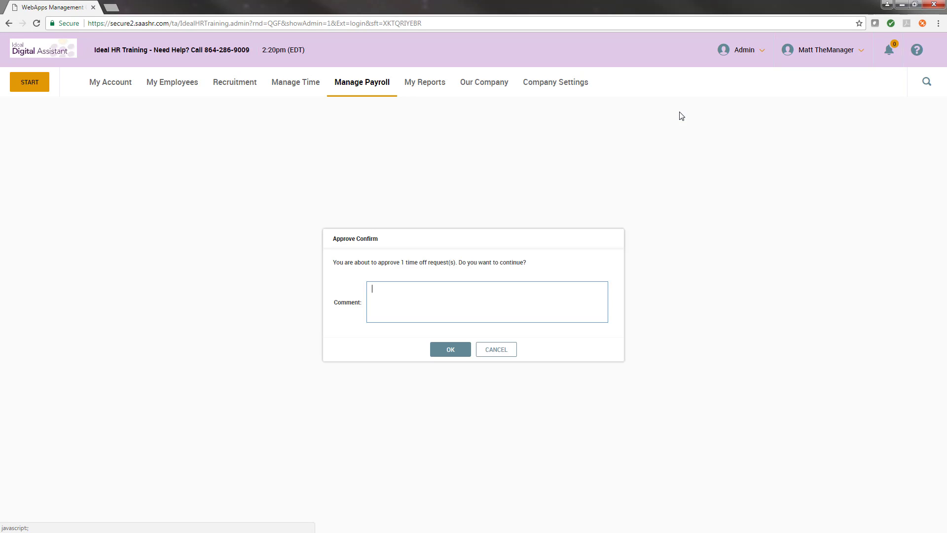
pyautogui.click(442, 297)
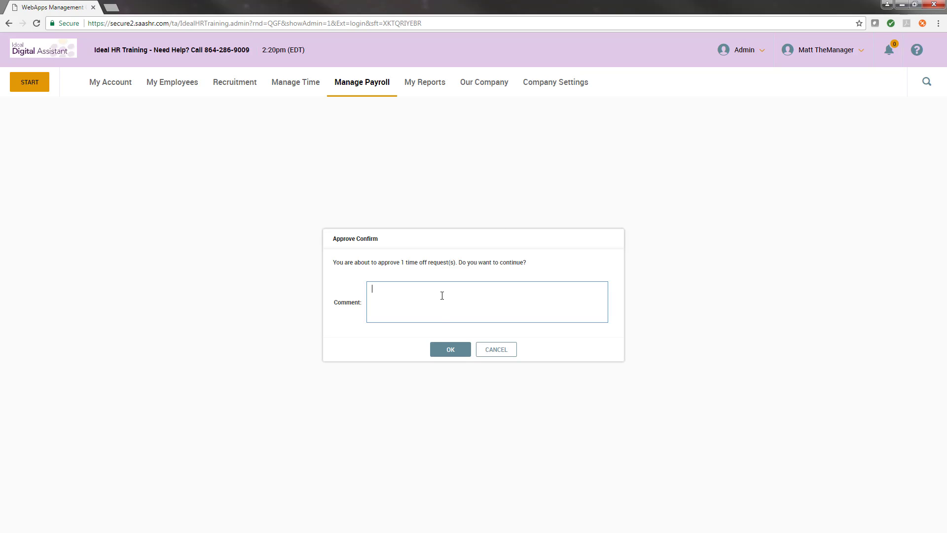
pyautogui.click(444, 349)
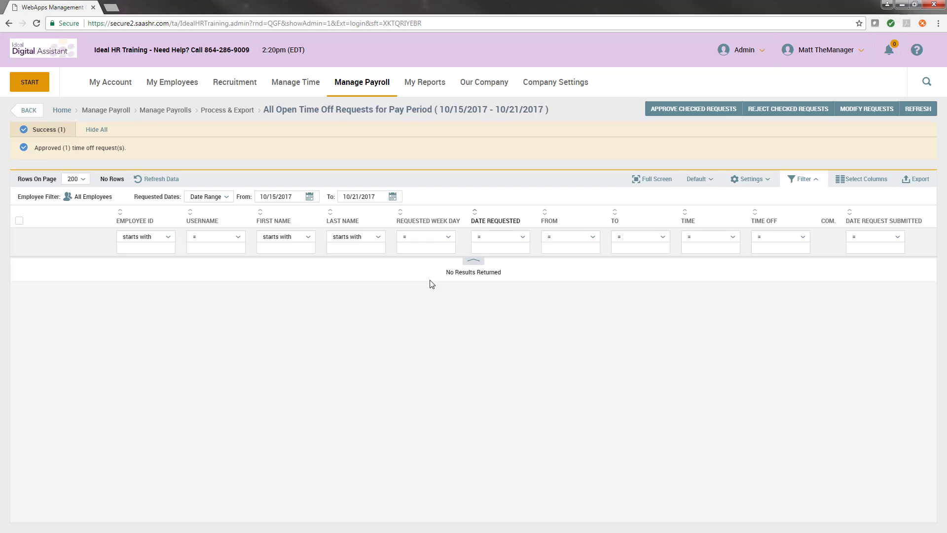
pyautogui.click(31, 112)
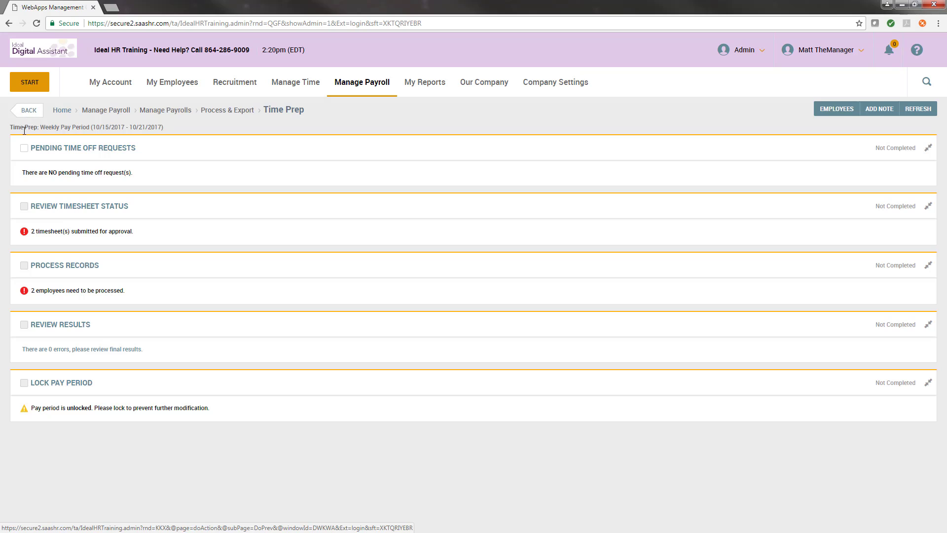
pyautogui.click(23, 149)
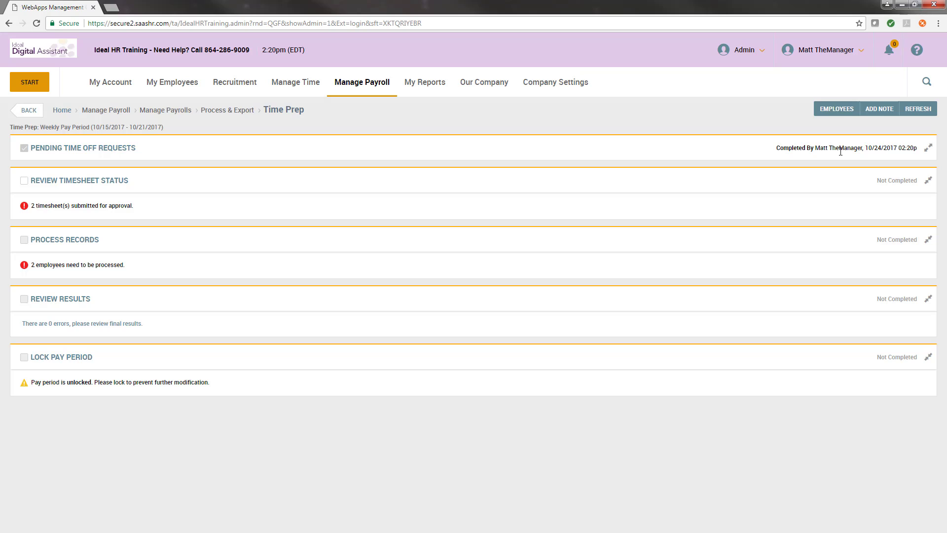
# - Open the Unapproved Report of submitted timesheets from the Review Timesheet Status section
pyautogui.click(73, 185)
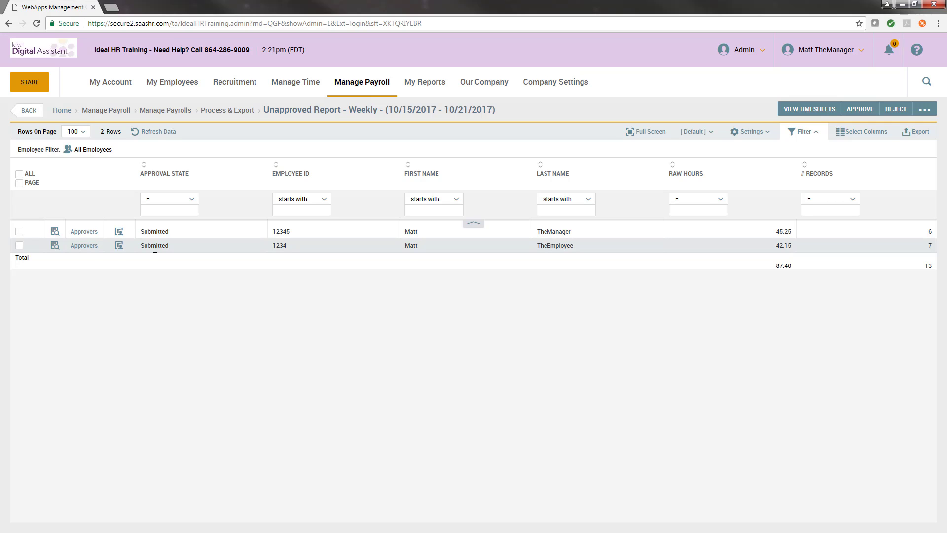
pyautogui.click(298, 84)
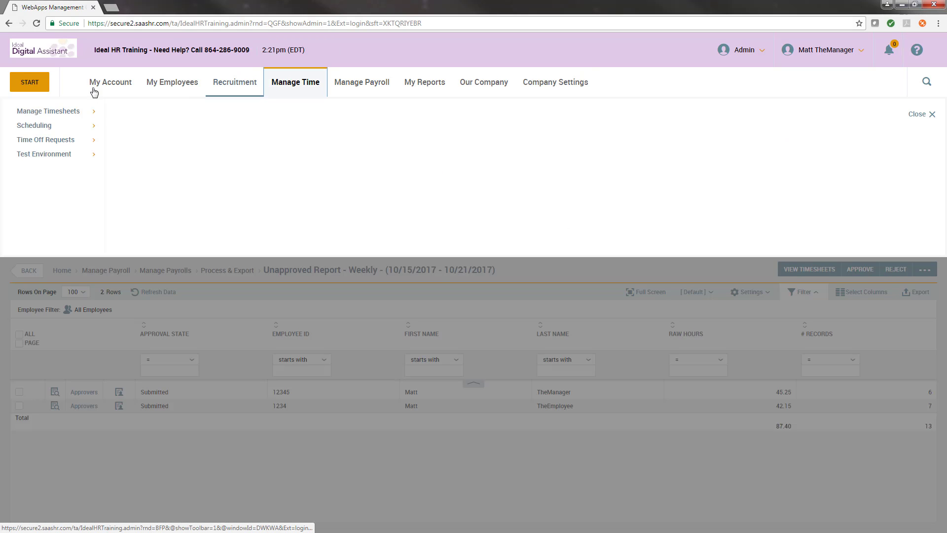
pyautogui.click(78, 110)
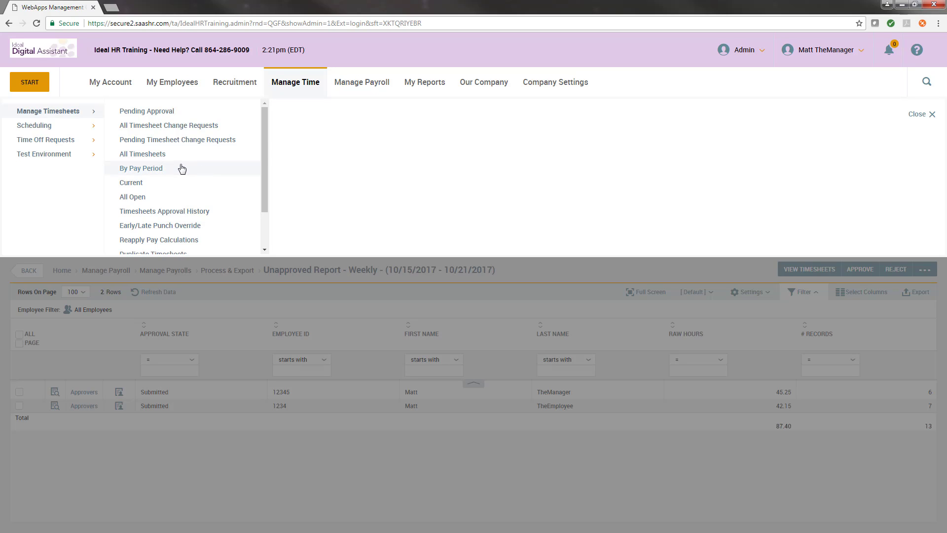
pyautogui.click(222, 313)
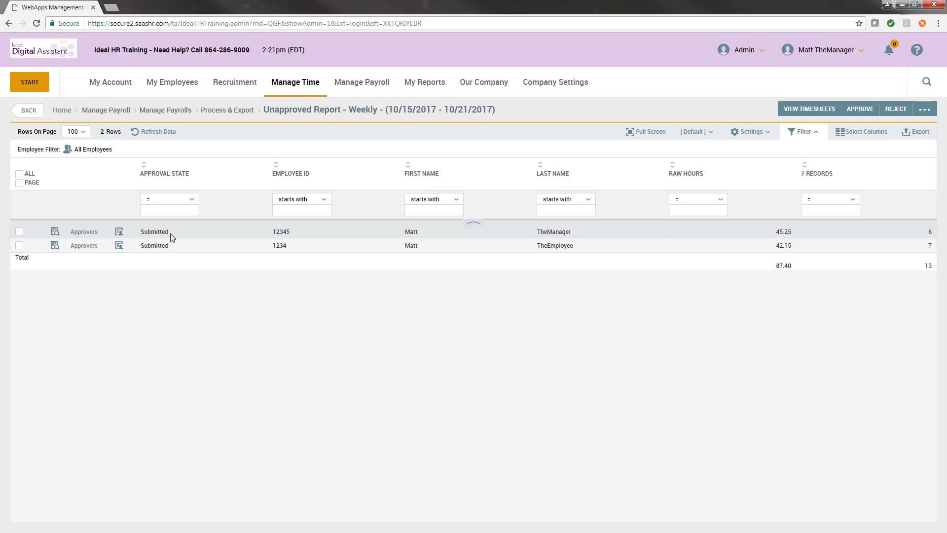
# - Examine the second listed employee's timesheet by daily summary and time entries, then return to the unapproved report
pyautogui.click(55, 246)
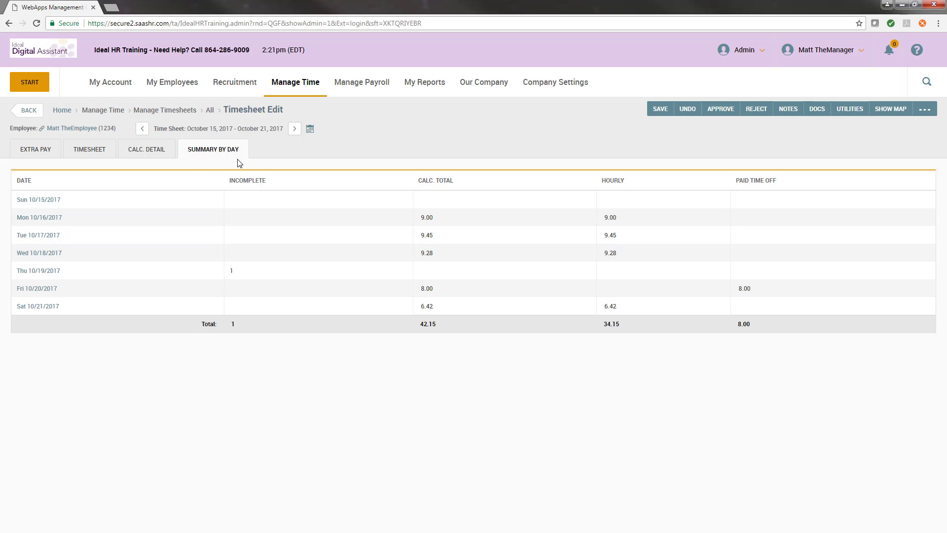
pyautogui.click(94, 150)
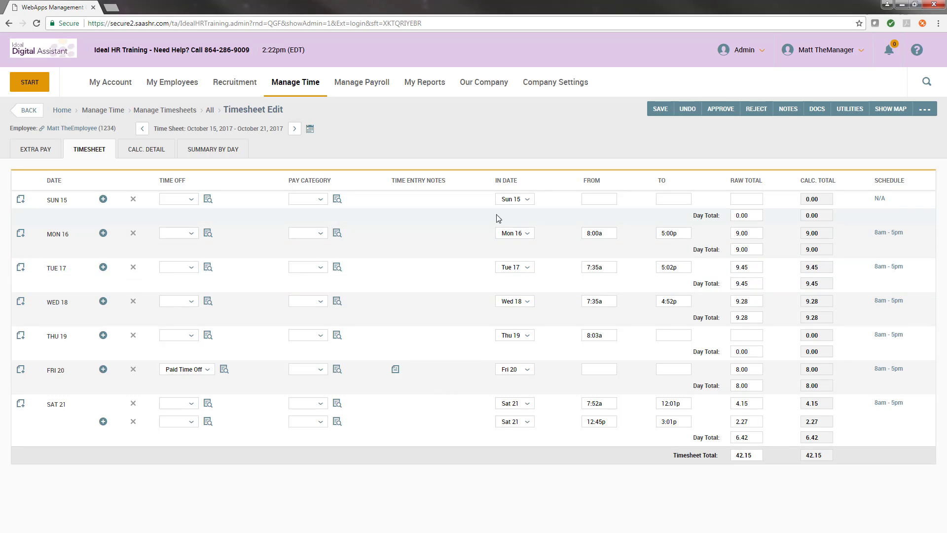
pyautogui.click(29, 110)
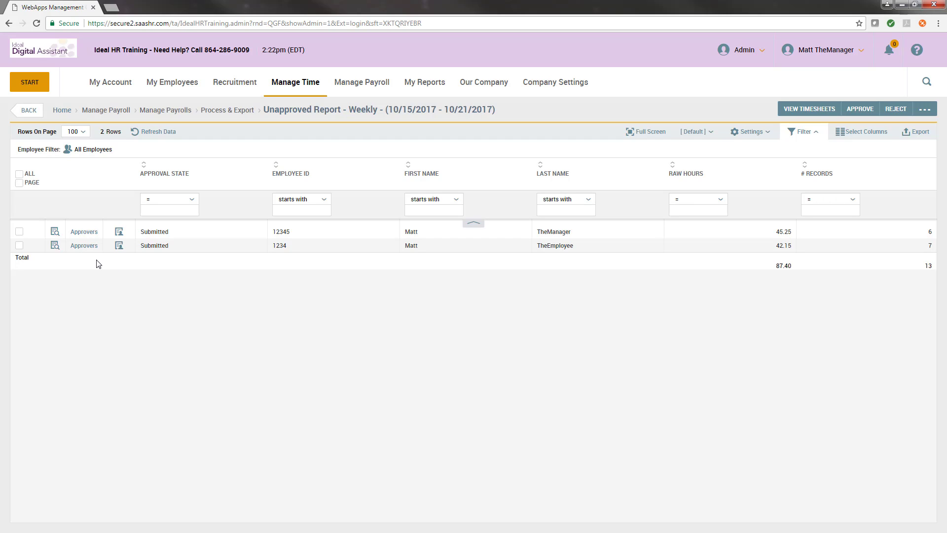
# - Select all submitted timesheets and approve them without a comment, skipping the one with an incomplete time entry
pyautogui.click(19, 175)
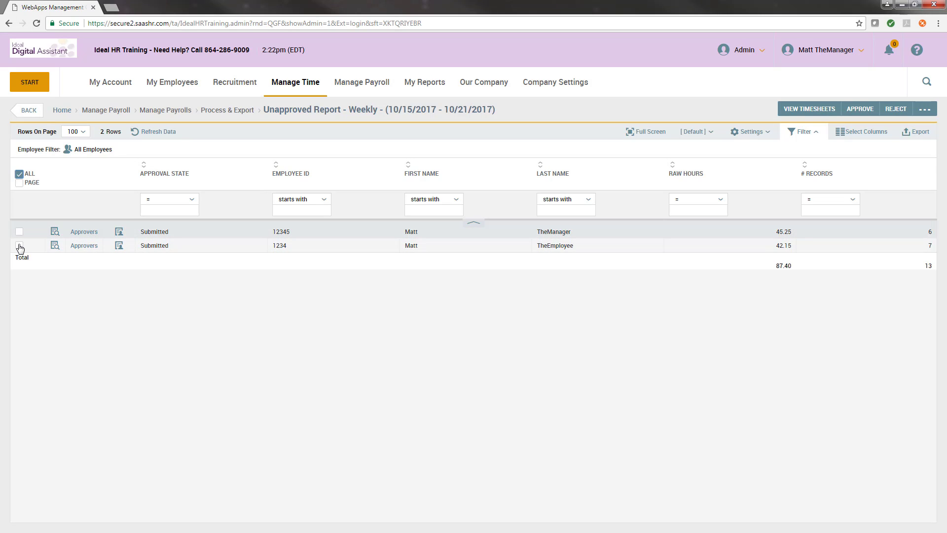
pyautogui.click(19, 183)
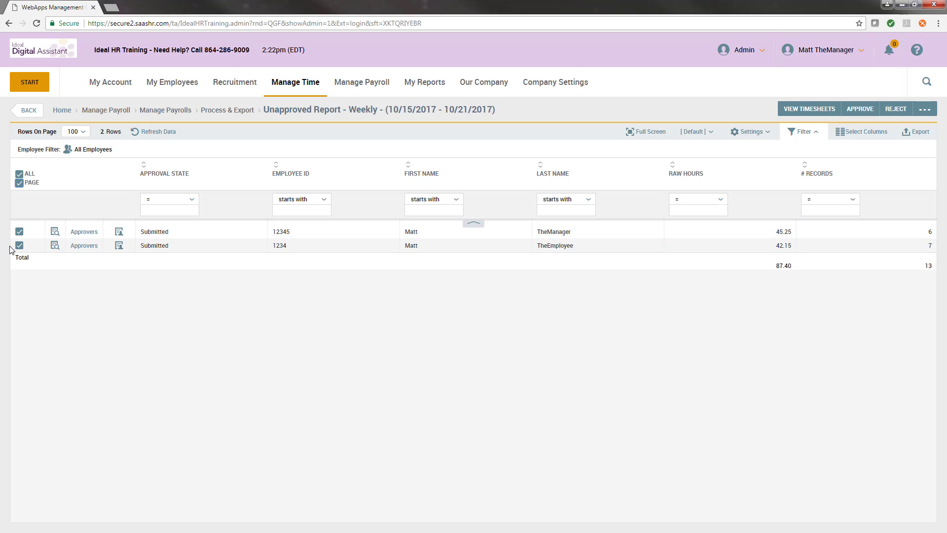
pyautogui.click(849, 112)
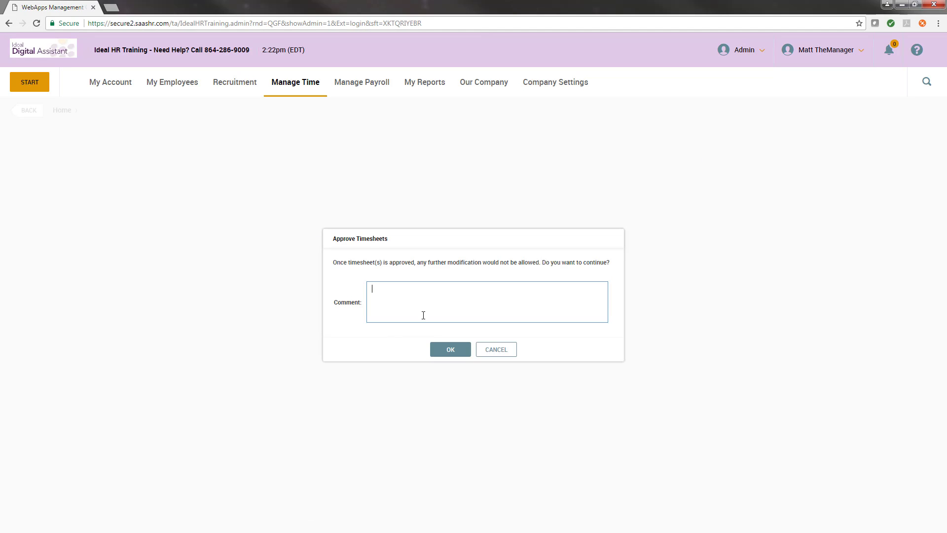
pyautogui.click(450, 350)
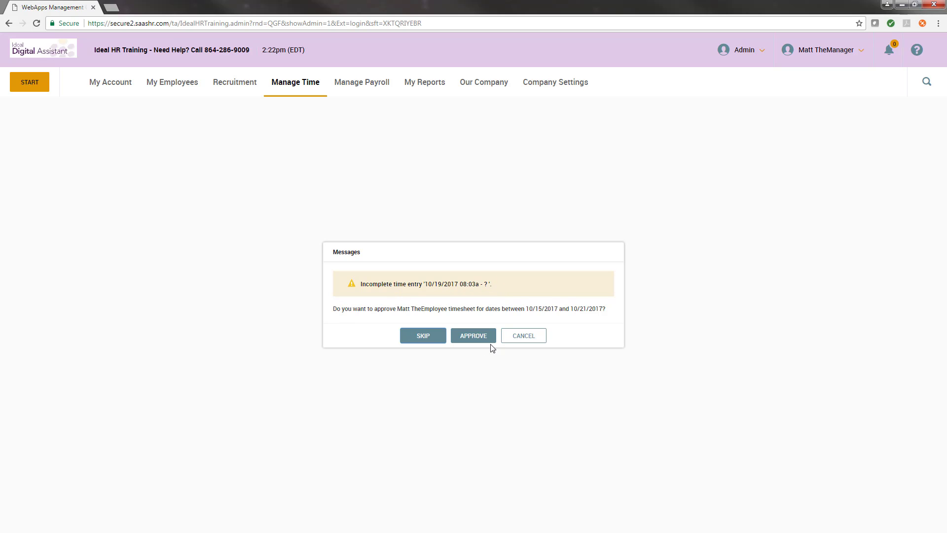
pyautogui.click(423, 337)
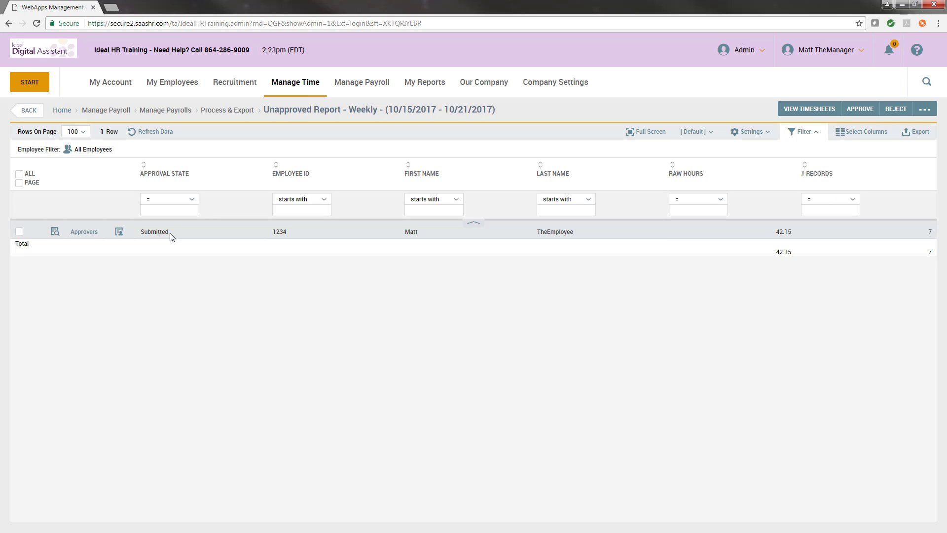
# - Set the missing end time on Thu 19 to 5:00p in the remaining timesheet, save it and review the daily summary
pyautogui.click(54, 231)
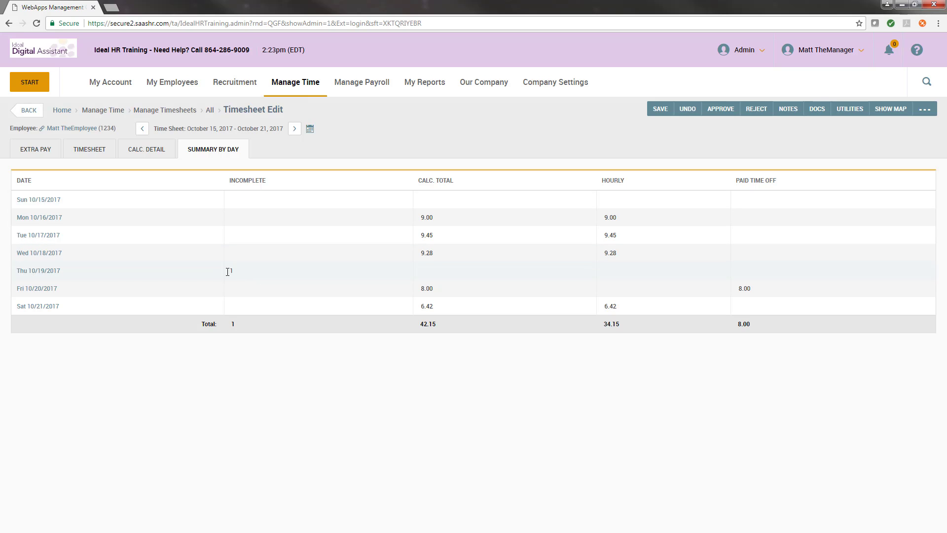
pyautogui.click(33, 271)
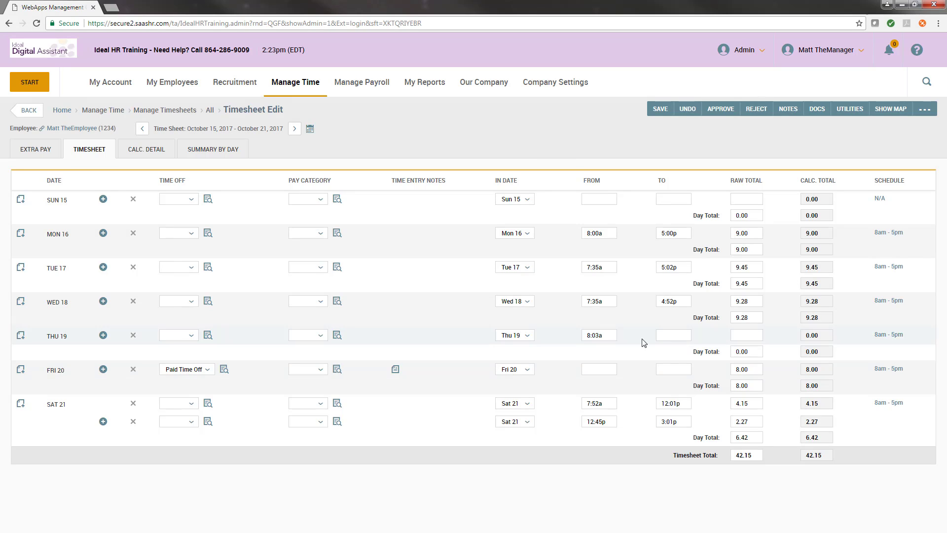
pyautogui.click(677, 337)
pyautogui.click(658, 109)
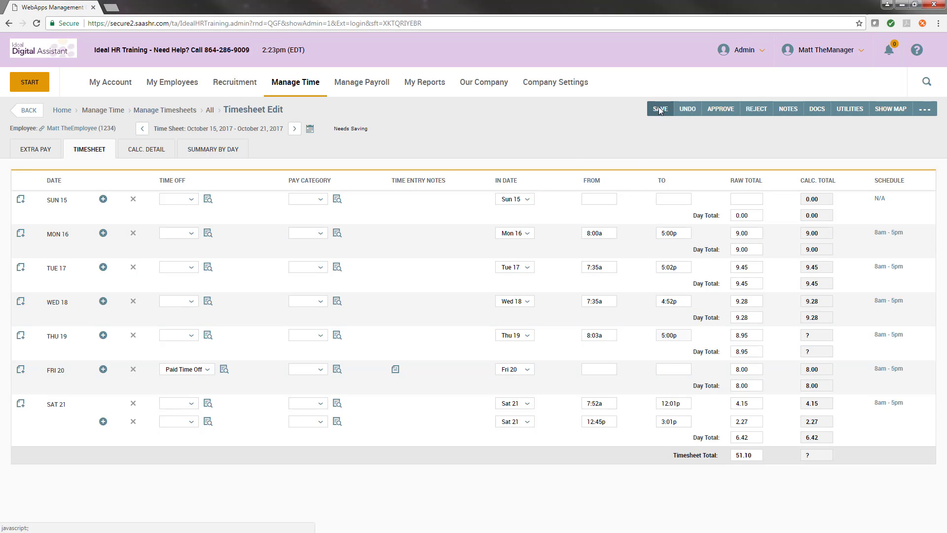
pyautogui.click(203, 196)
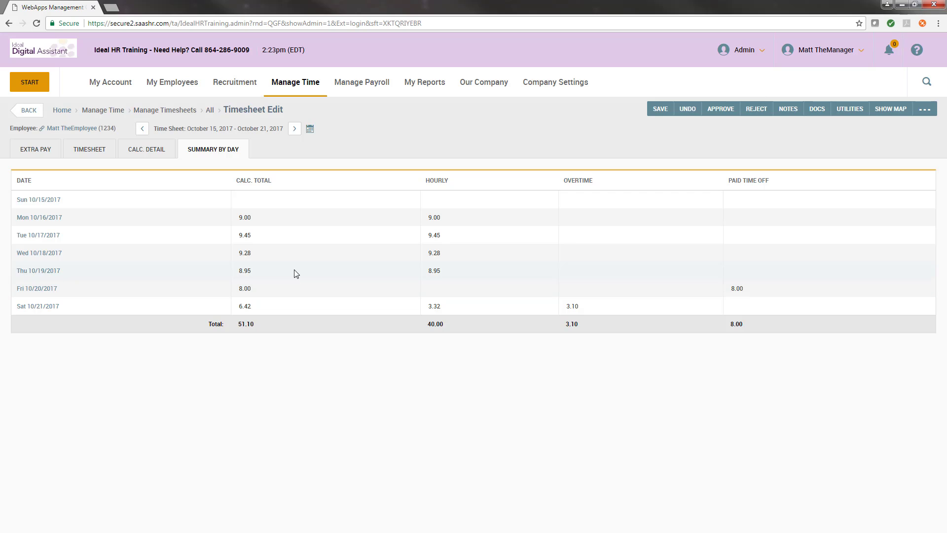
pyautogui.click(29, 111)
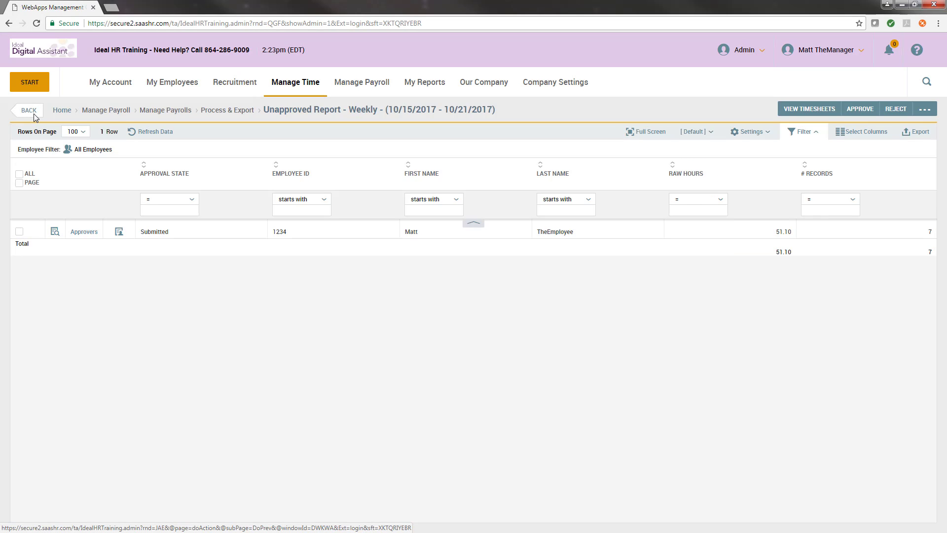
# - Approve the remaining submitted timesheet without a comment and mark Review Timesheet Status as completed in Time Prep
pyautogui.click(19, 231)
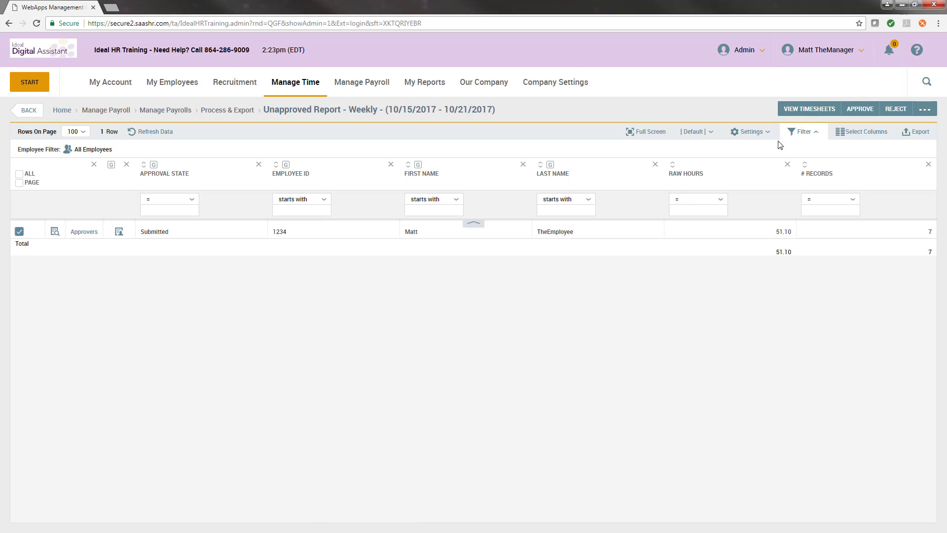
pyautogui.click(860, 109)
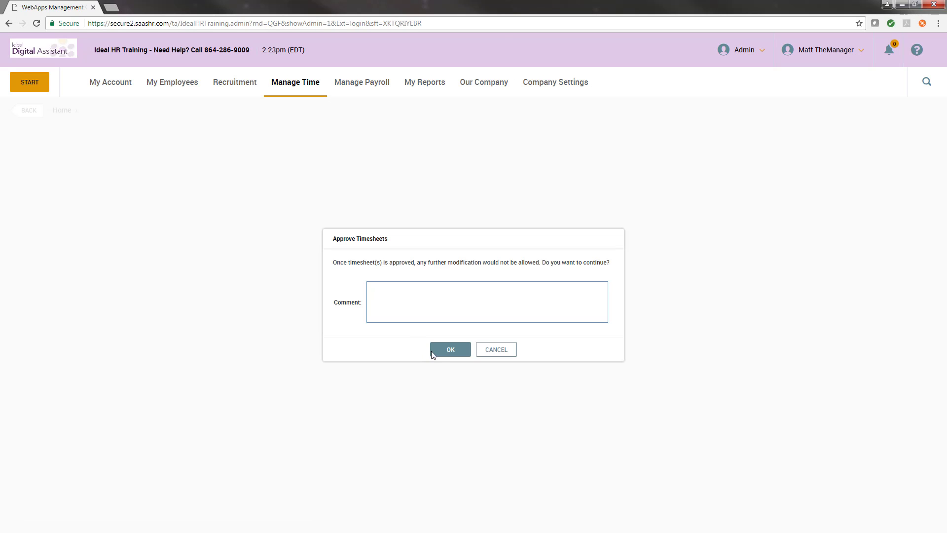
pyautogui.click(432, 350)
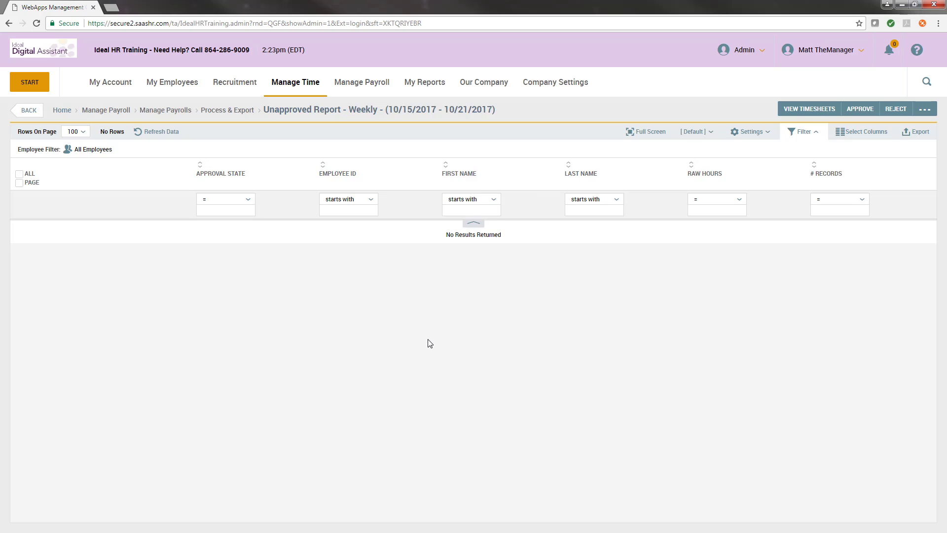
pyautogui.click(34, 112)
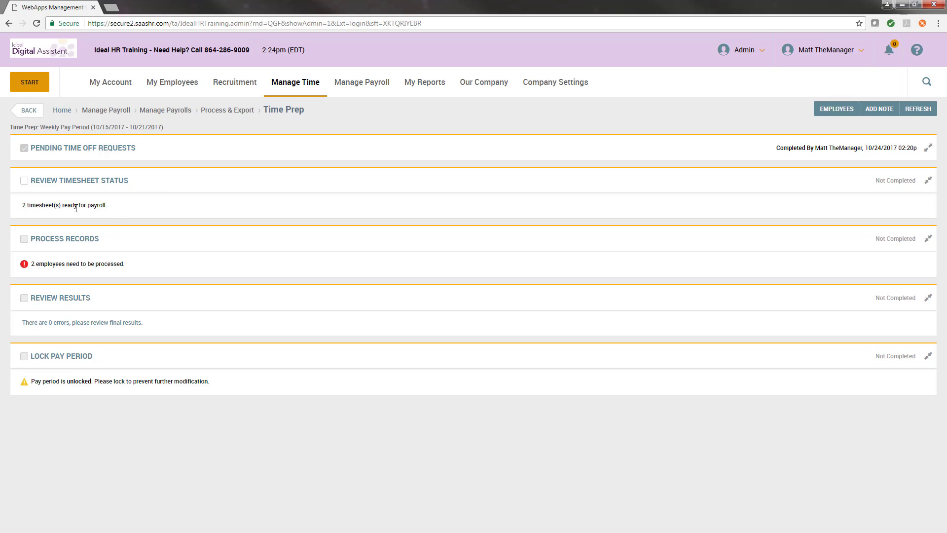
pyautogui.click(22, 181)
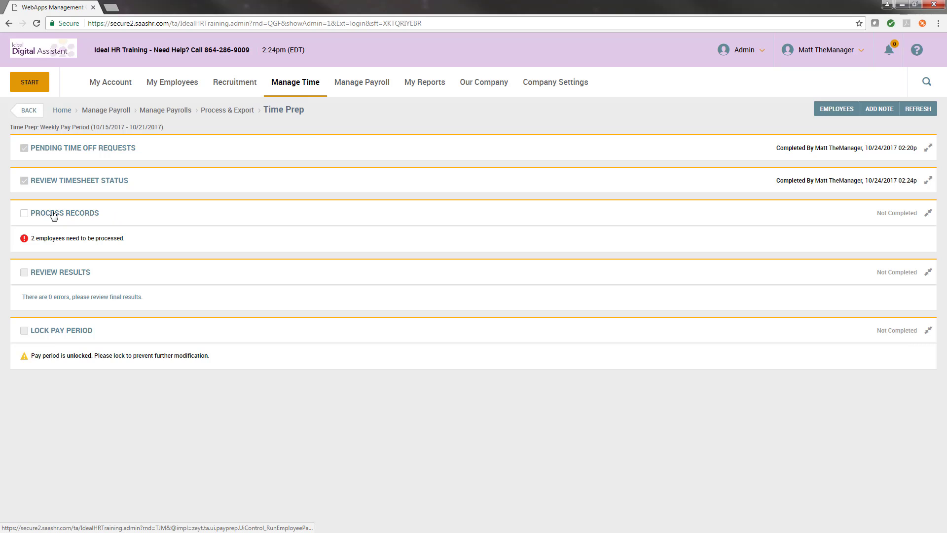
# - Run Time Prep record processing for the employee pay periods and mark Process Records as completed
pyautogui.click(69, 216)
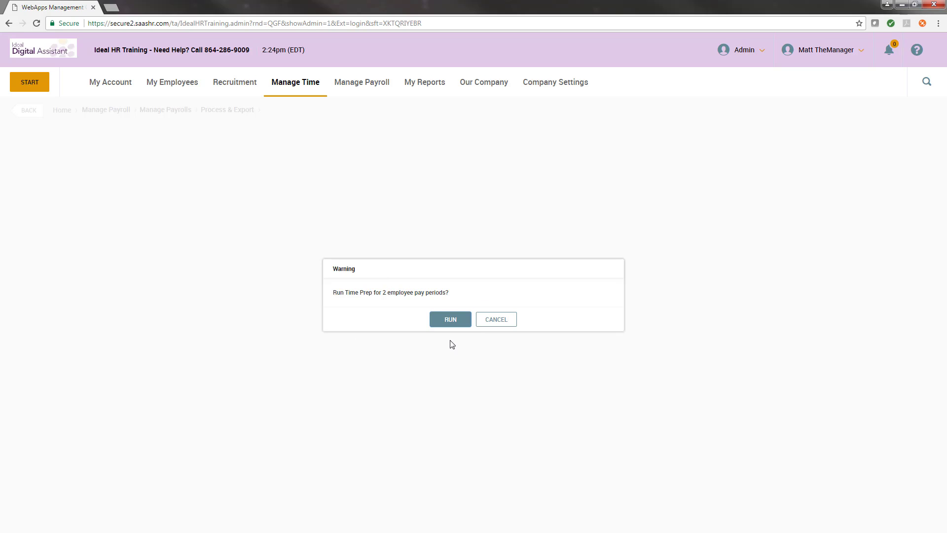
pyautogui.click(451, 320)
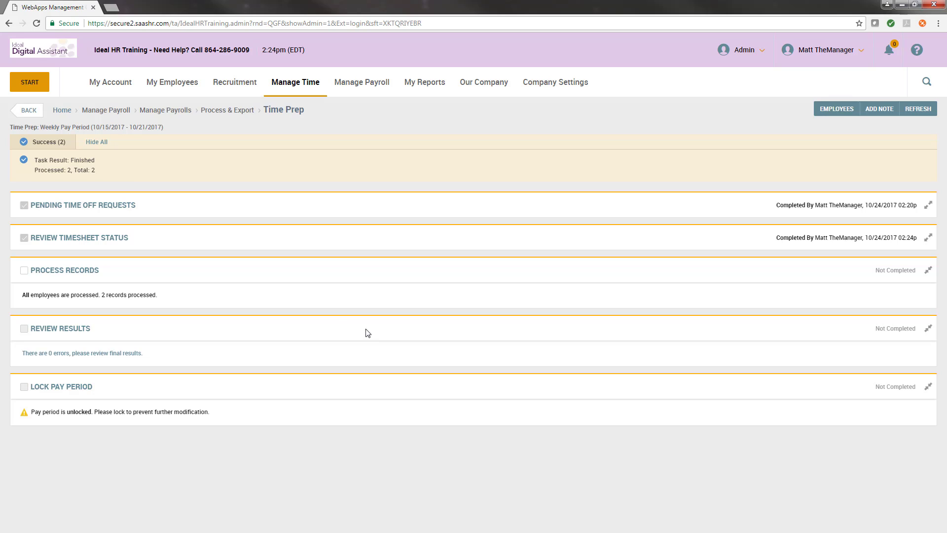
pyautogui.click(25, 271)
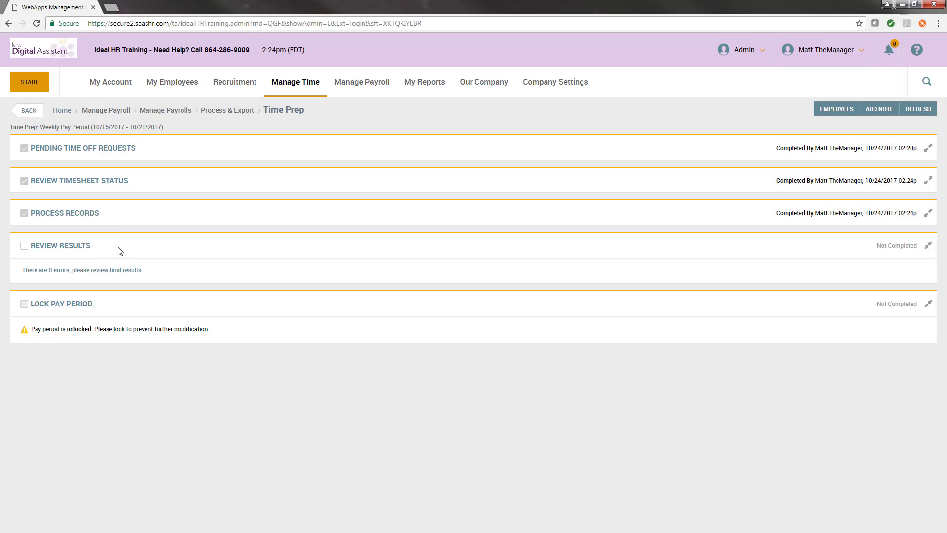
# - Review the pay prep records for the weekly pay period, return to Time Prep and mark Review Results as completed
pyautogui.click(72, 252)
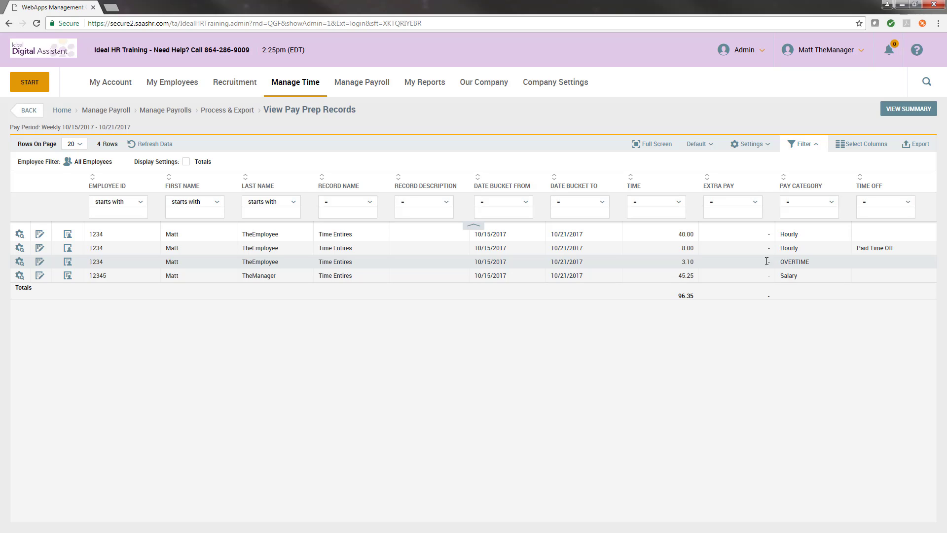
pyautogui.click(28, 112)
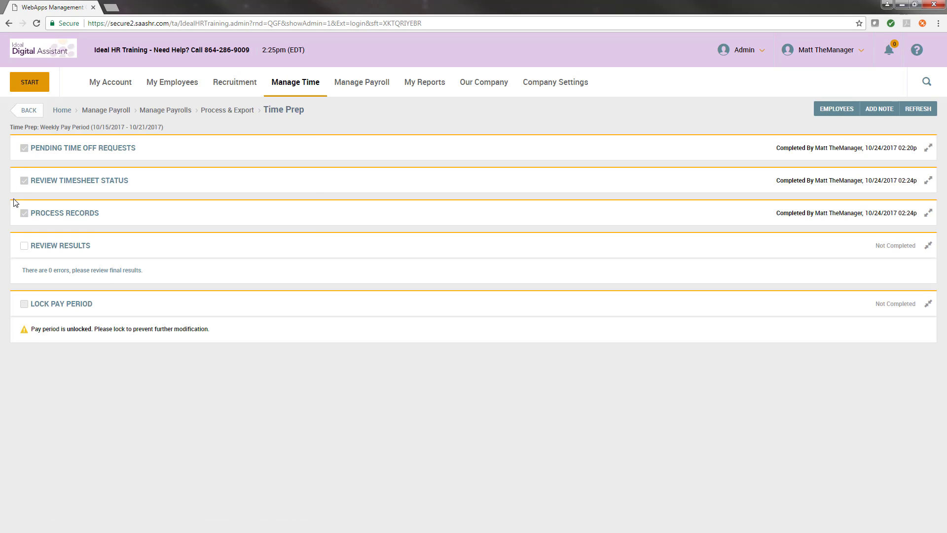
pyautogui.click(23, 246)
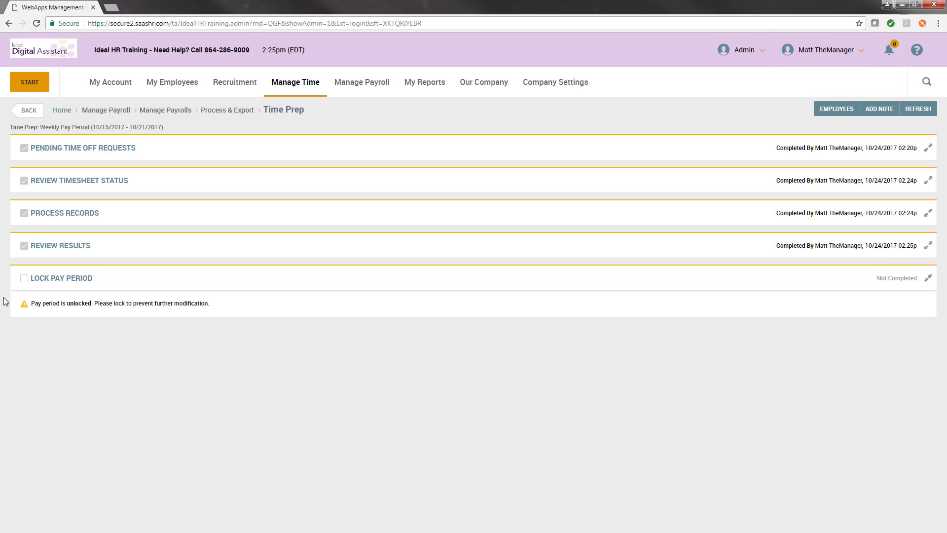
# - Lock the weekly pay period 10/15/2017 - 10/21/2017 and mark the final checklist item as completed
pyautogui.click(68, 279)
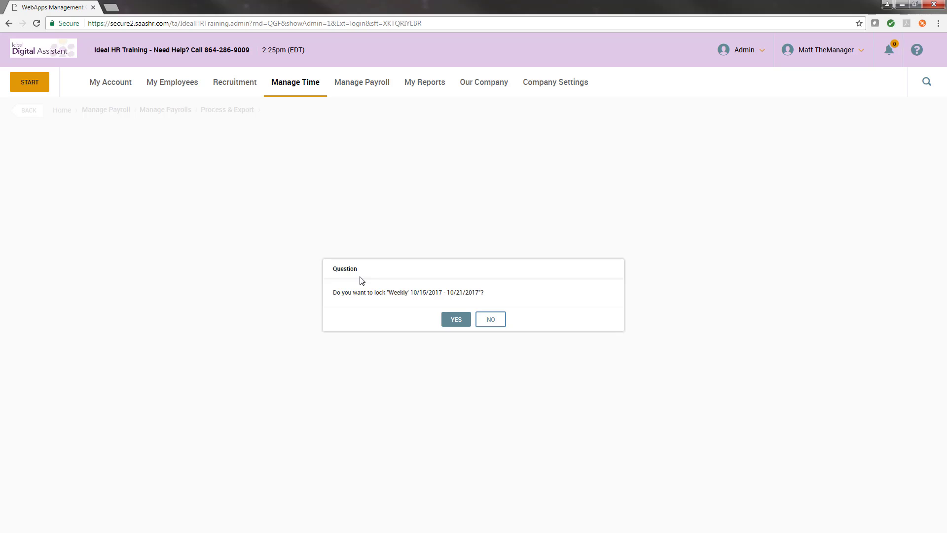
pyautogui.click(446, 321)
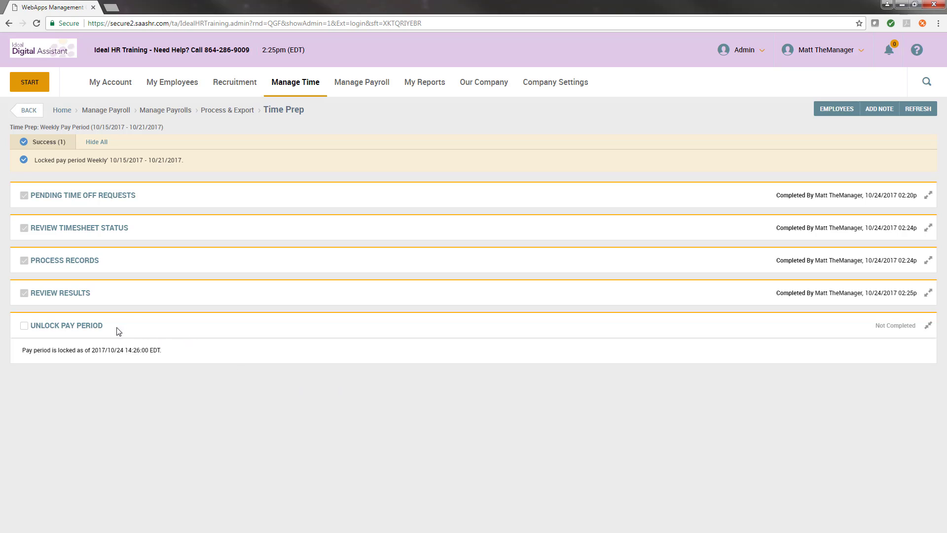
pyautogui.moveTo(116, 328); pyautogui.dragTo(20, 338)
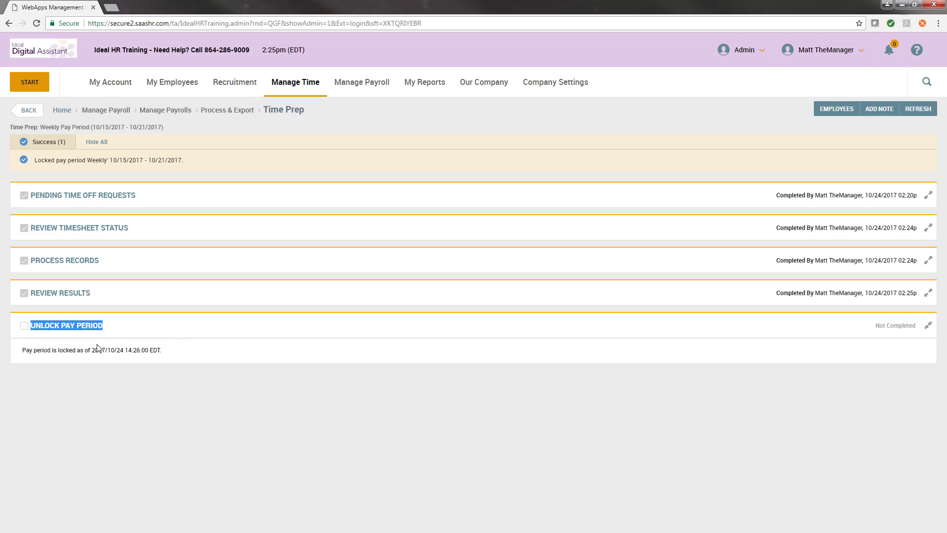
pyautogui.click(121, 333)
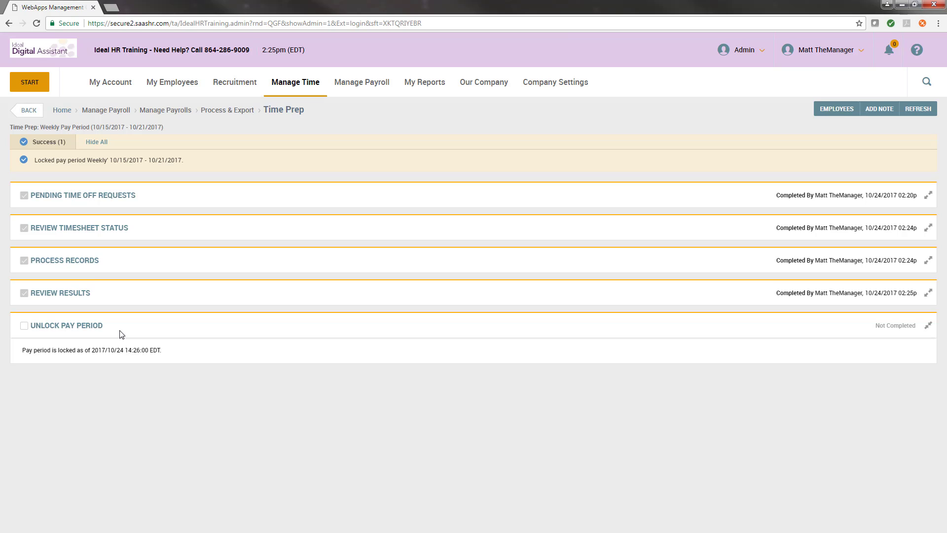
pyautogui.click(24, 325)
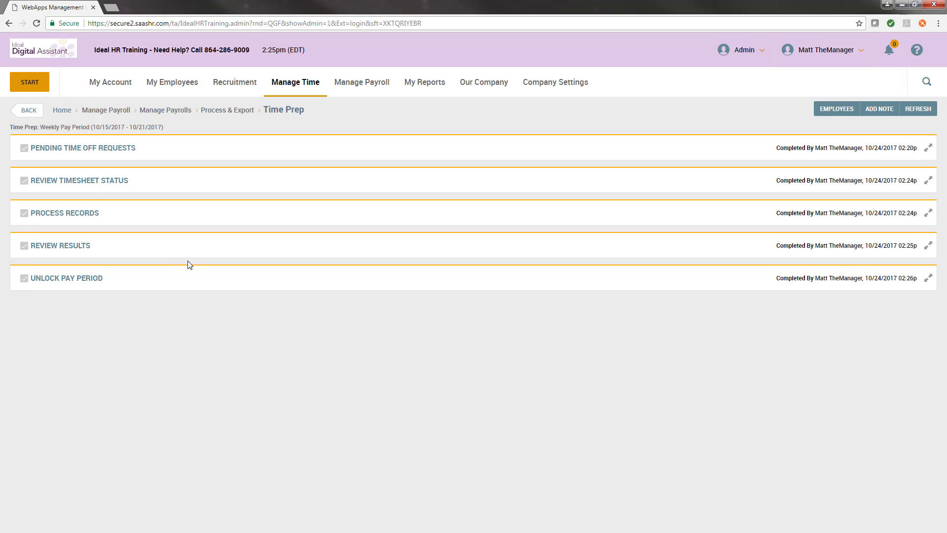